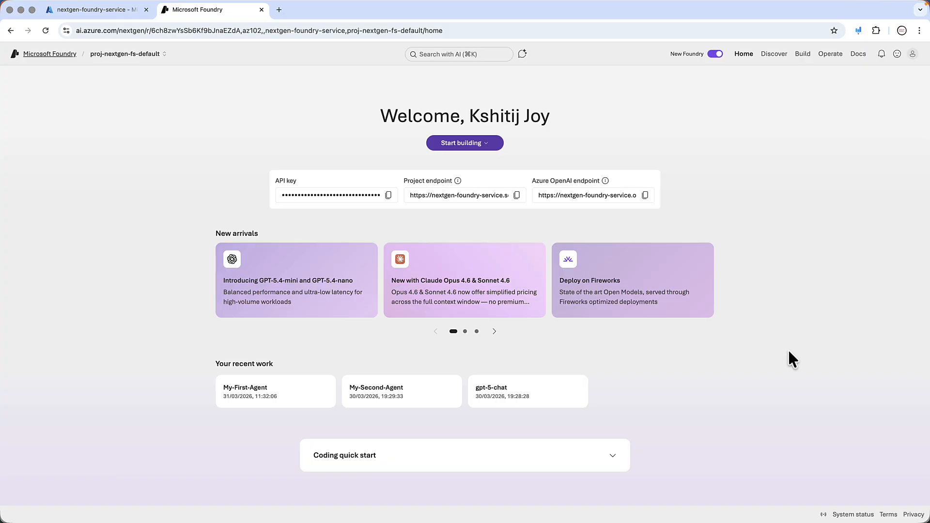
- Look through the Discover overview and the model catalog, and bring up the tools catalog
{"action": "left_click", "coordinate": [780, 54]}
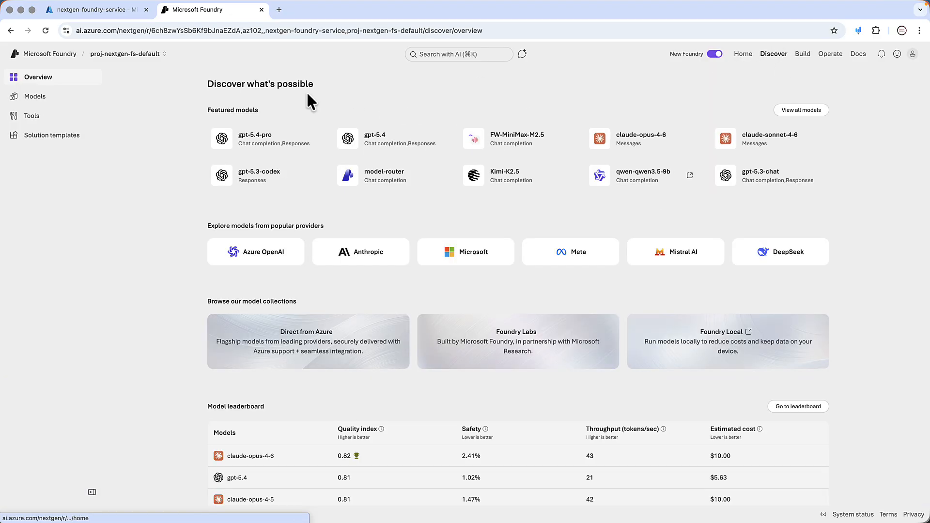
{"action": "left_click", "coordinate": [36, 99]}
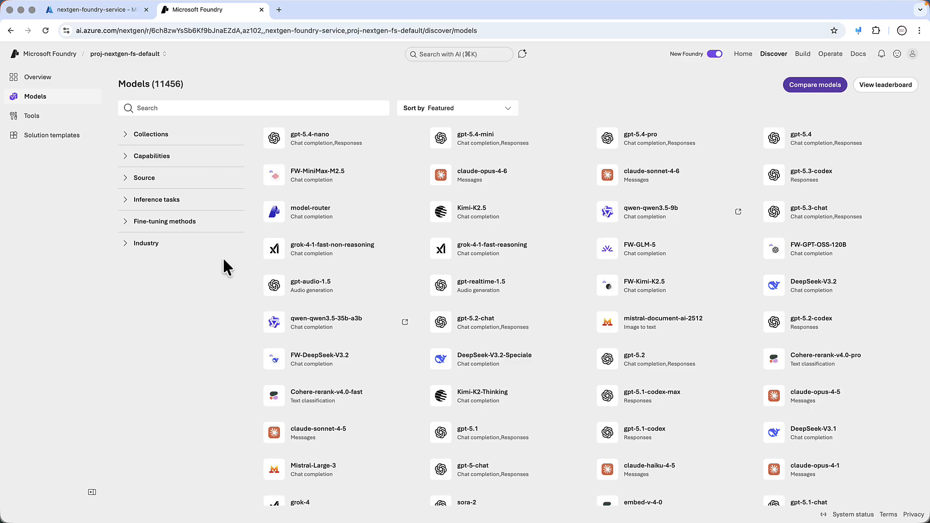
{"action": "left_click", "coordinate": [27, 116]}
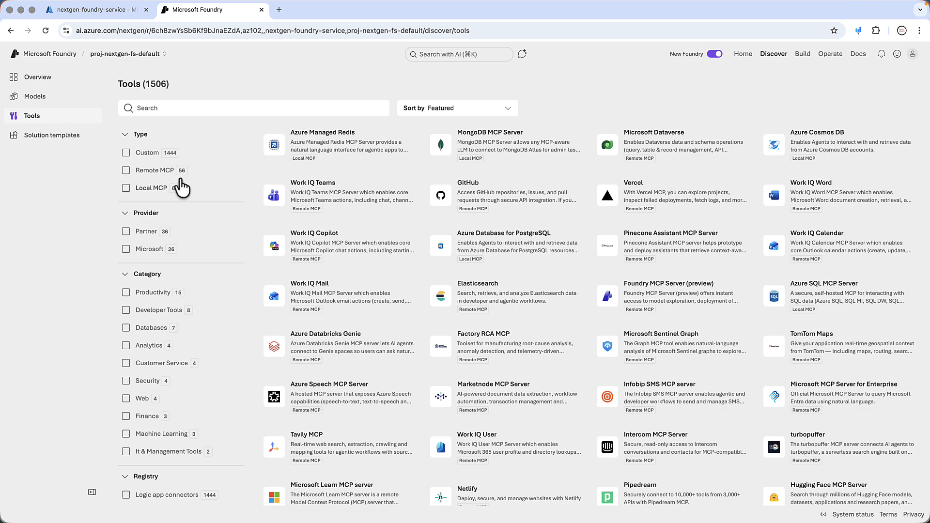
- Examine the tools catalog filtered in turn by Local MCP type, Microsoft provider, Databases category and Logic app connectors registry, clearing each filter
{"action": "left_click", "coordinate": [126, 188]}
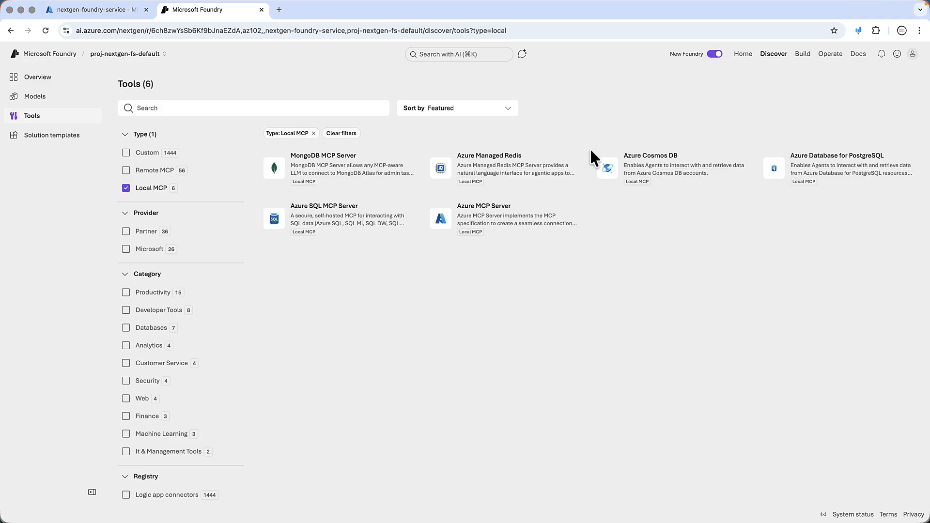
{"action": "left_click", "coordinate": [127, 188]}
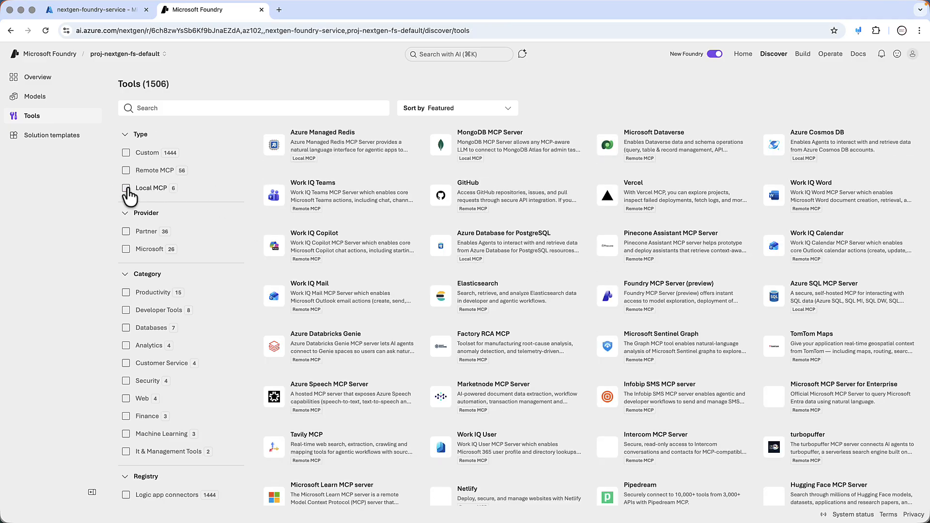
{"action": "left_click", "coordinate": [125, 249]}
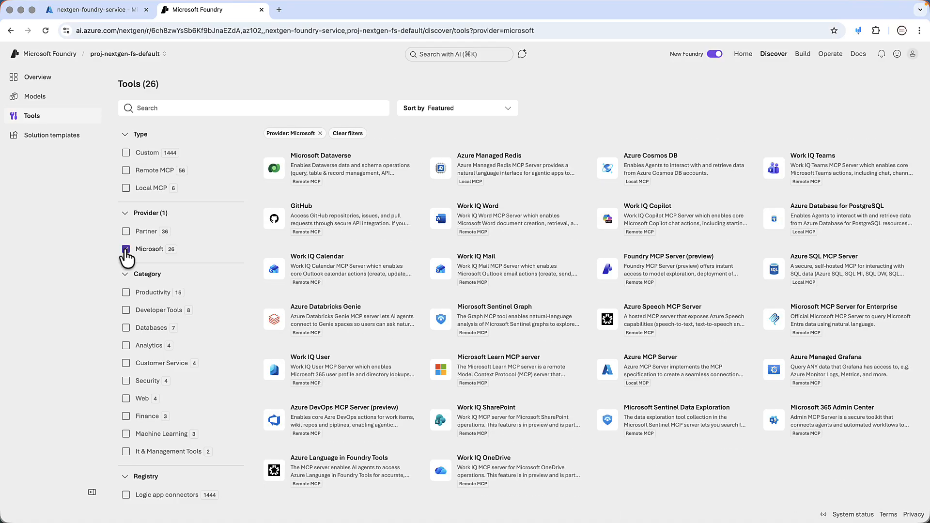
{"action": "scroll", "coordinate": [107, 237], "scroll_direction": "down", "scroll_amount": 1}
{"action": "left_click", "coordinate": [127, 220]}
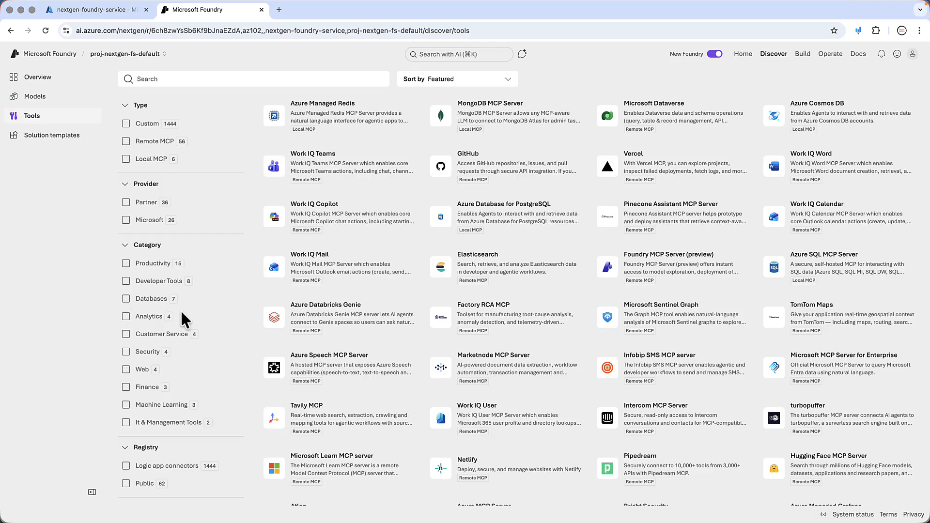
{"action": "left_click", "coordinate": [126, 298]}
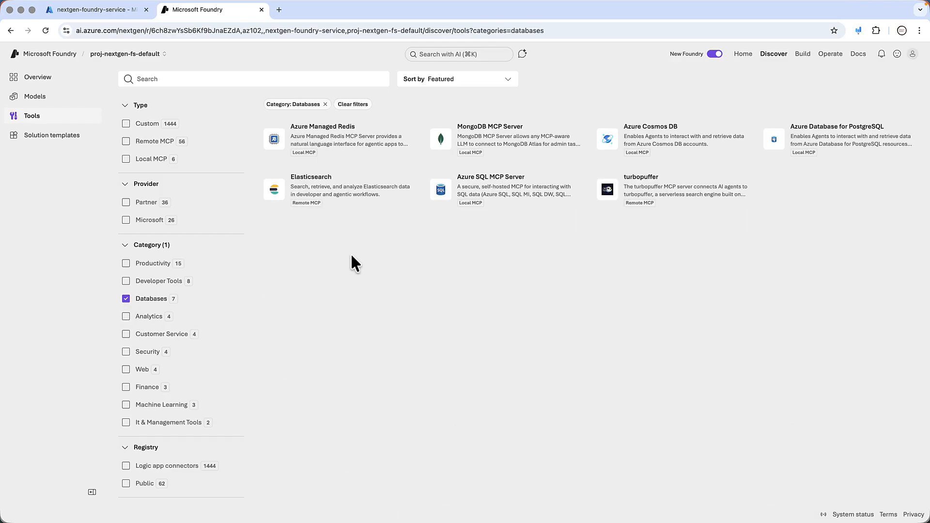
{"action": "left_click", "coordinate": [126, 299]}
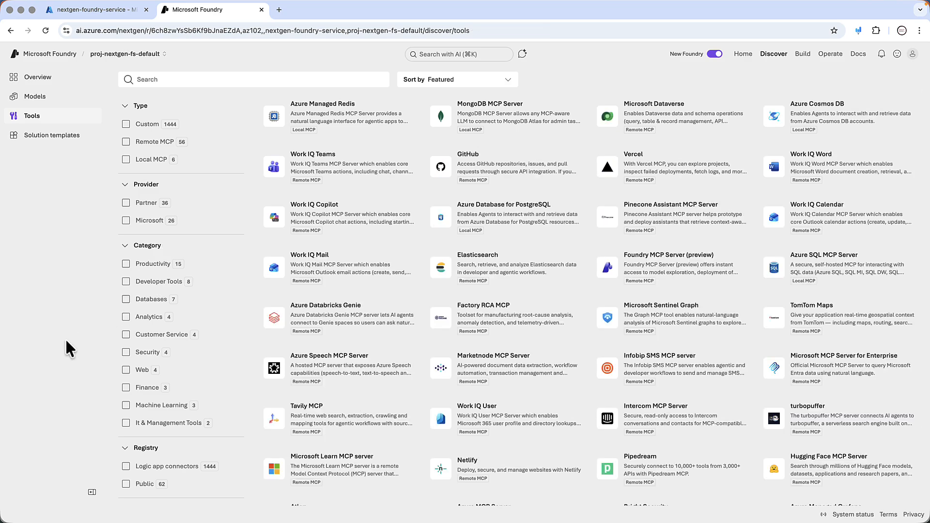
{"action": "left_click", "coordinate": [126, 466]}
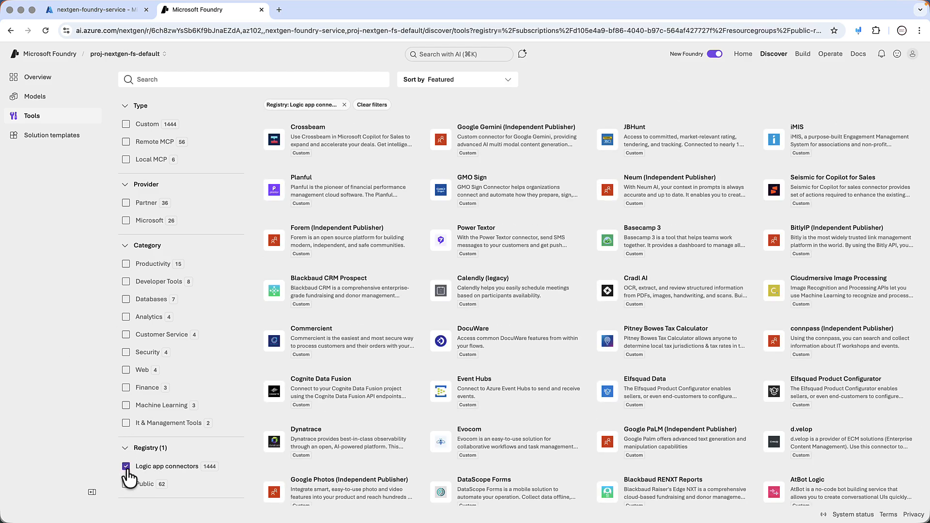
{"action": "left_click", "coordinate": [126, 466]}
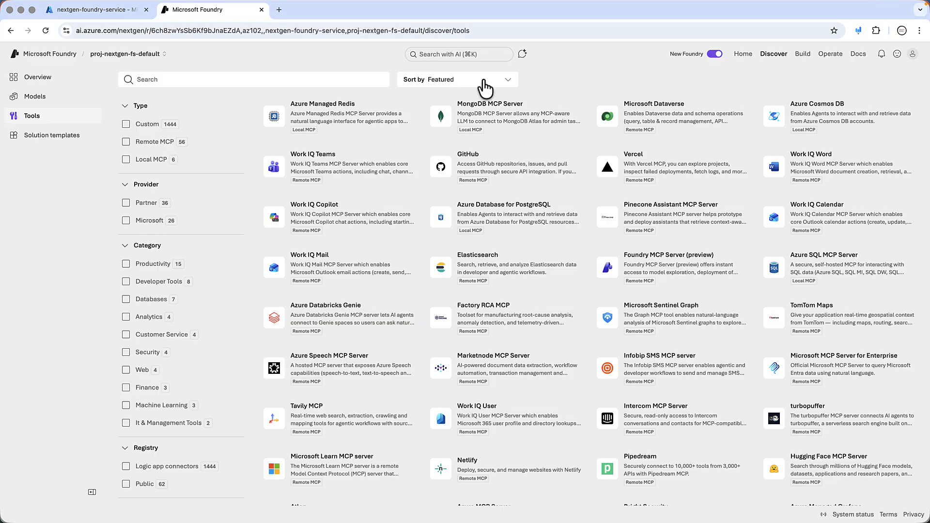
- Open My-First-Agent for editing from the project's agents and review its instructions area and the most popular tools it can use
{"action": "left_click", "coordinate": [804, 55]}
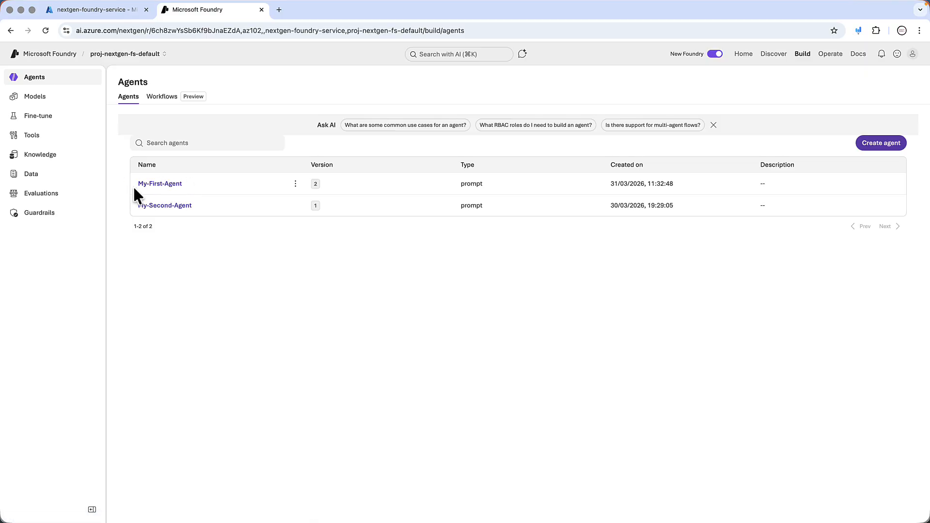
{"action": "left_click", "coordinate": [168, 183]}
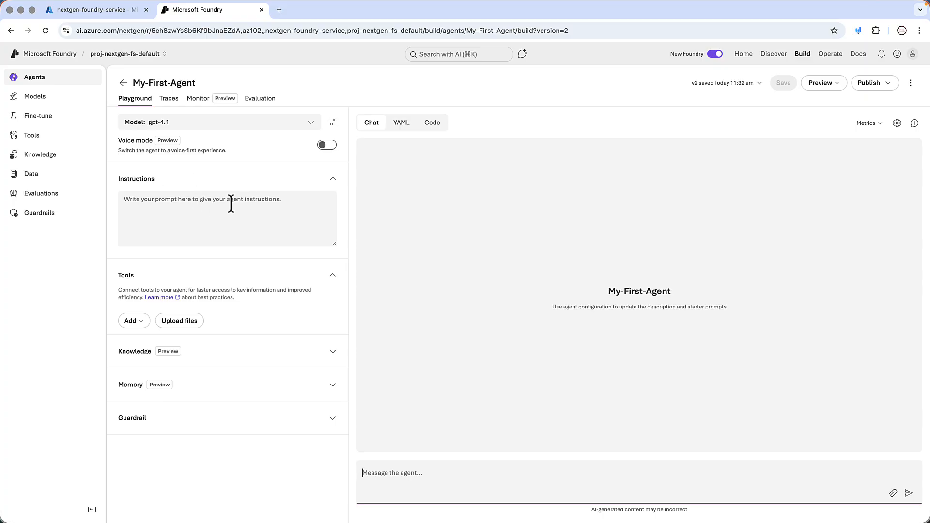
{"action": "left_click", "coordinate": [298, 207]}
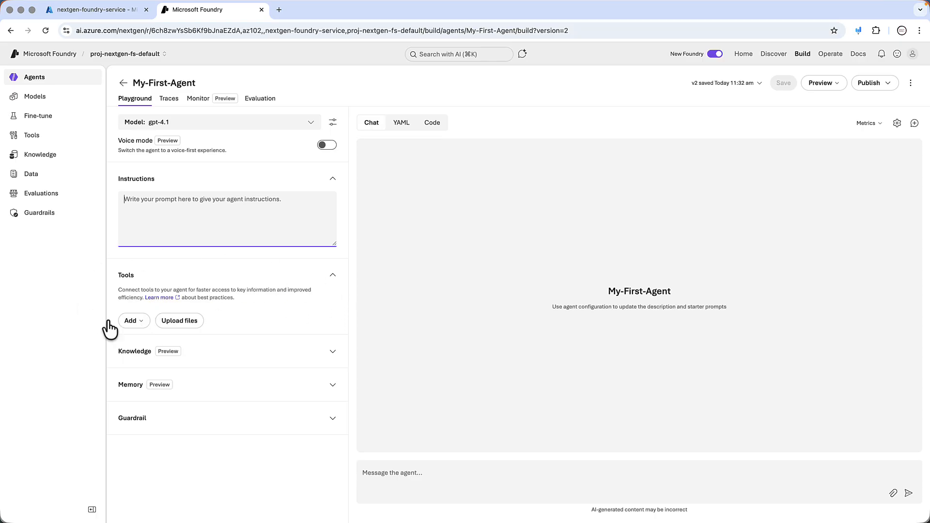
{"action": "left_click", "coordinate": [141, 324]}
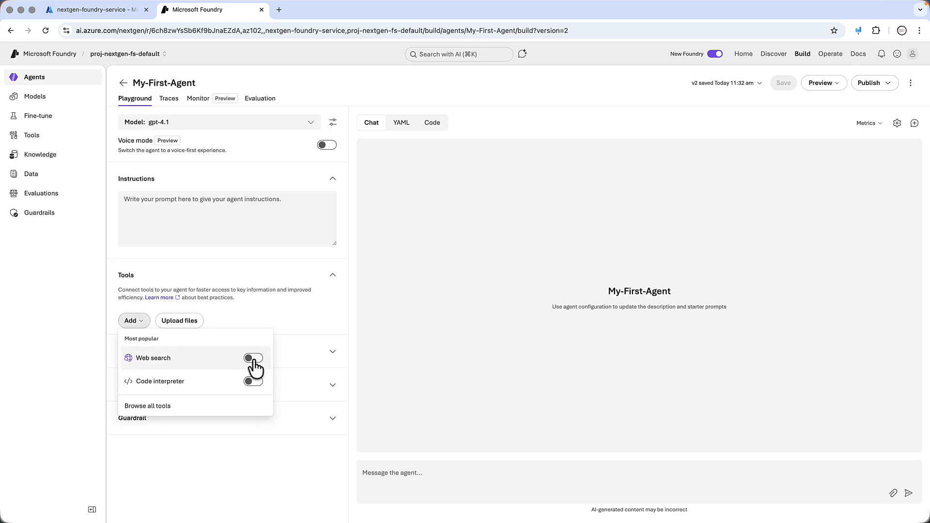
{"action": "left_click", "coordinate": [411, 340]}
- Ask My-First-Agent "who is the PM of UK" in the playground chat without any tools attached
{"action": "left_click", "coordinate": [405, 472]}
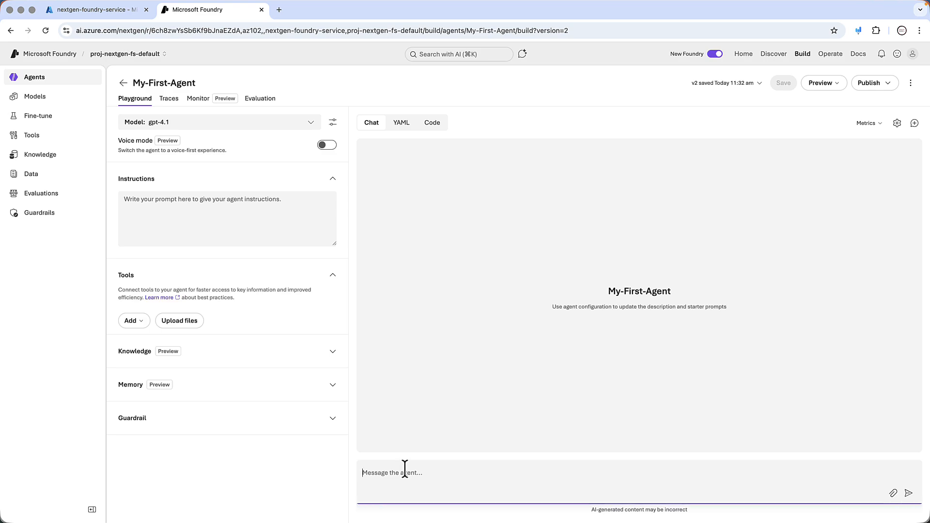
{"action": "type", "text": "who is the PM of UK"}
{"action": "key", "text": "Return"}
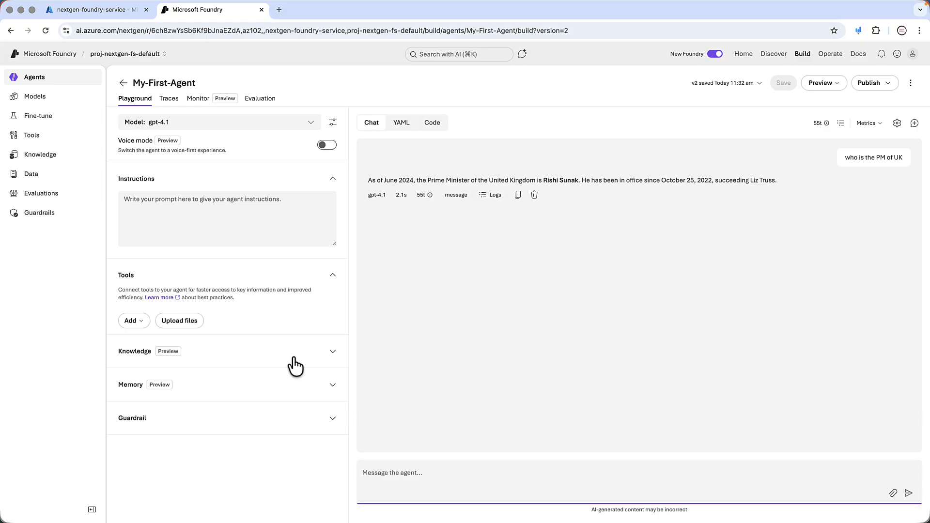
- Add the Web search tool to My-First-Agent using "Search the web with Bing Search", and save the agent
{"action": "left_click", "coordinate": [132, 320]}
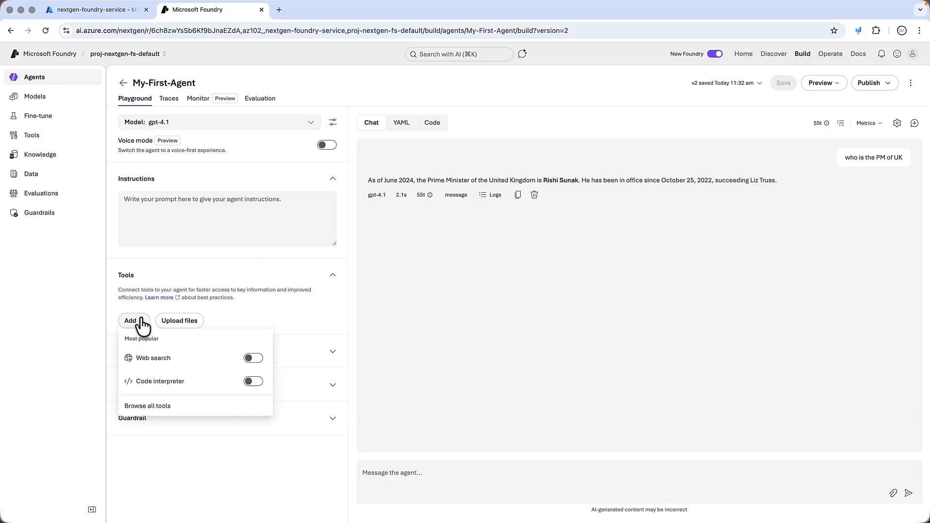
{"action": "left_click", "coordinate": [255, 358]}
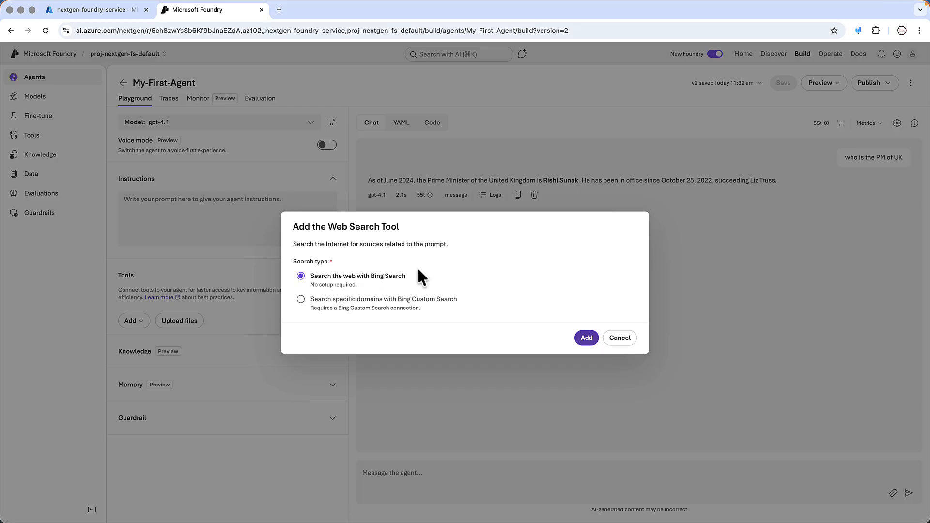
{"action": "left_click", "coordinate": [592, 336]}
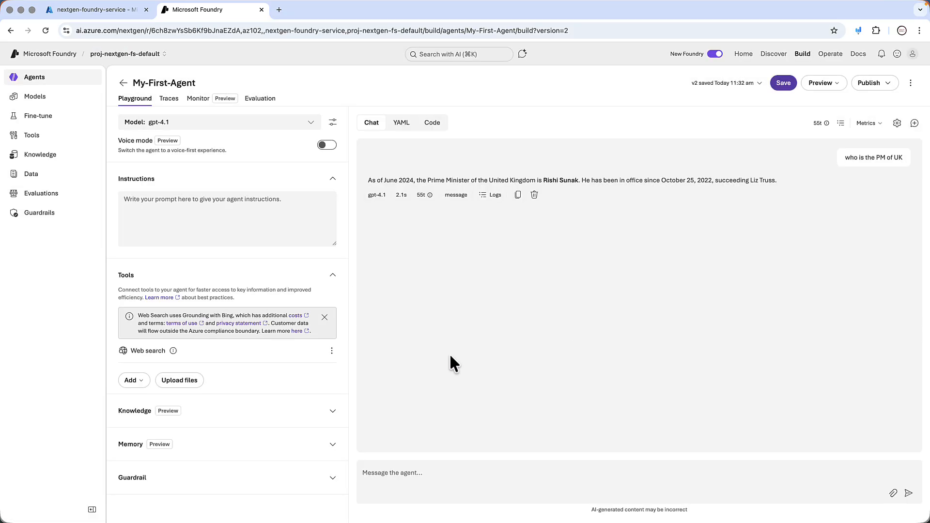
{"action": "left_click", "coordinate": [783, 84]}
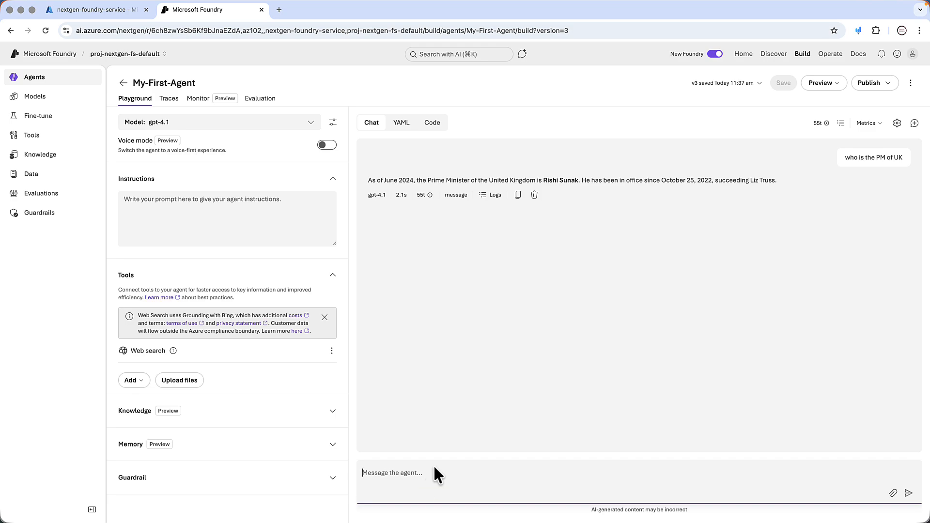
- Ask the agent "who is the PM of UK" again with web search enabled
{"action": "type", "text": "who is the PM of UK"}
{"action": "key", "text": "Return"}
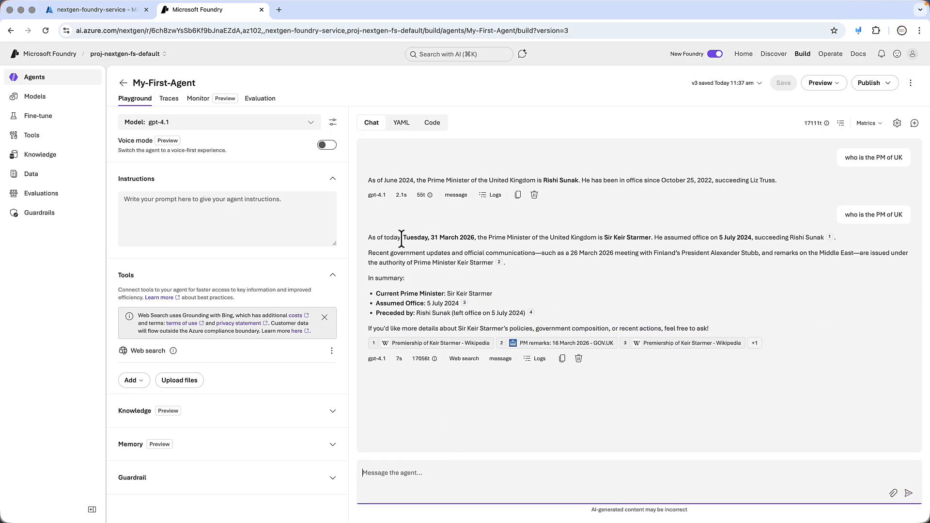
- Examine the date, summary points and cited sources in the agent's web-grounded answer and compare it with the first answer
{"action": "left_click_drag", "start_coordinate": [403, 237], "coordinate": [474, 237]}
{"action": "left_click", "coordinate": [472, 247]}
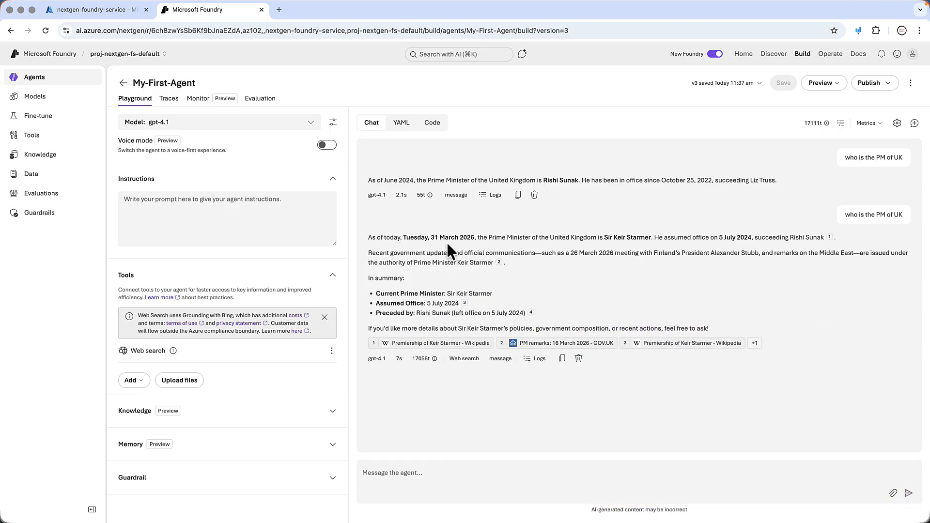
{"action": "left_click_drag", "start_coordinate": [367, 237], "coordinate": [399, 237]}
{"action": "left_click_drag", "start_coordinate": [399, 237], "coordinate": [401, 238]}
{"action": "left_click_drag", "start_coordinate": [373, 292], "coordinate": [539, 306]}
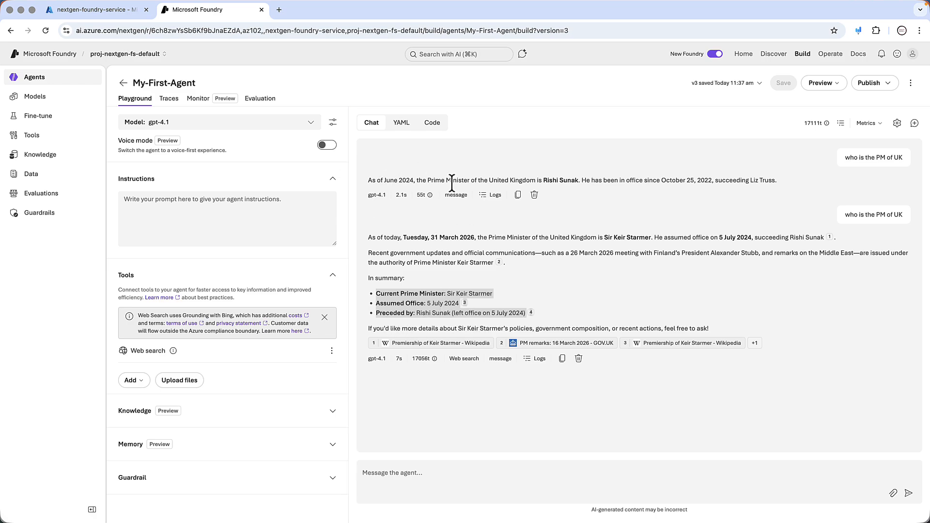
{"action": "left_click", "coordinate": [514, 414]}
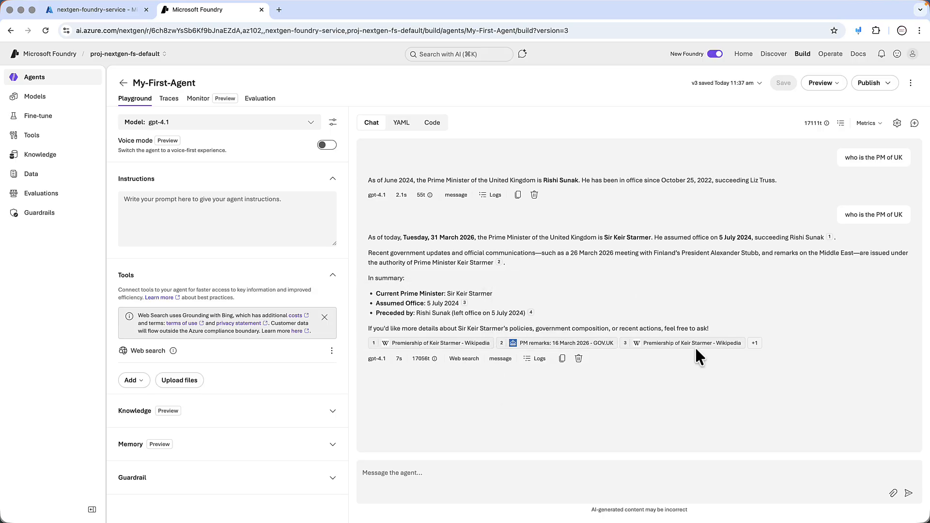
{"action": "mouse_move", "coordinate": [710, 345]}
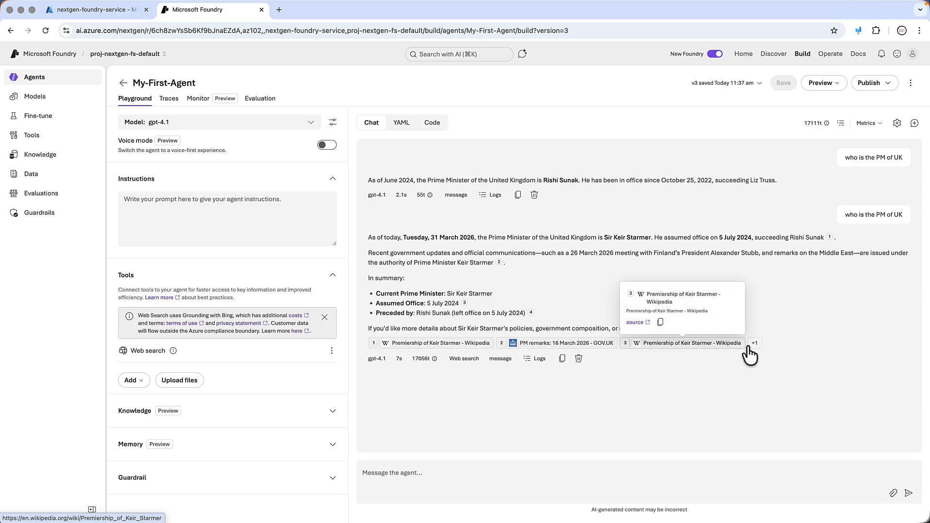
{"action": "mouse_move", "coordinate": [562, 344]}
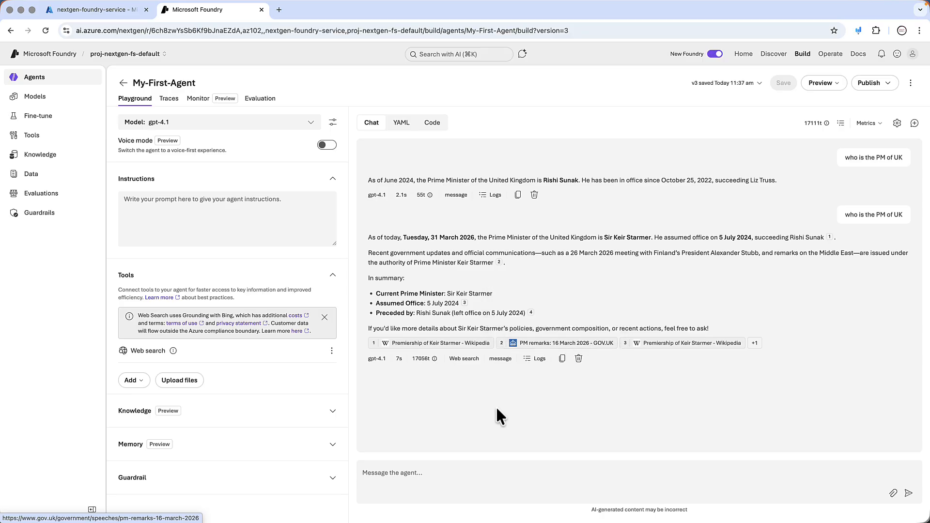
- Start a new message to the agent in the playground chat
{"action": "left_click", "coordinate": [474, 477]}
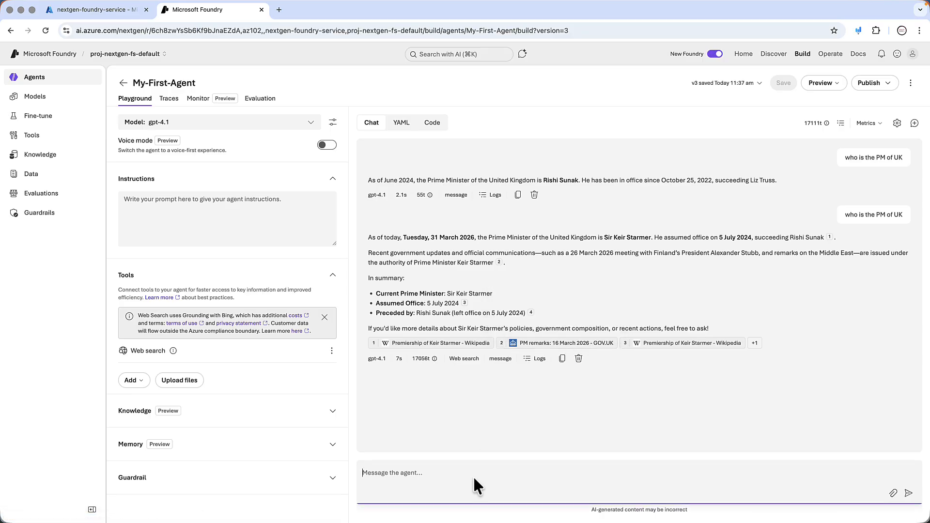